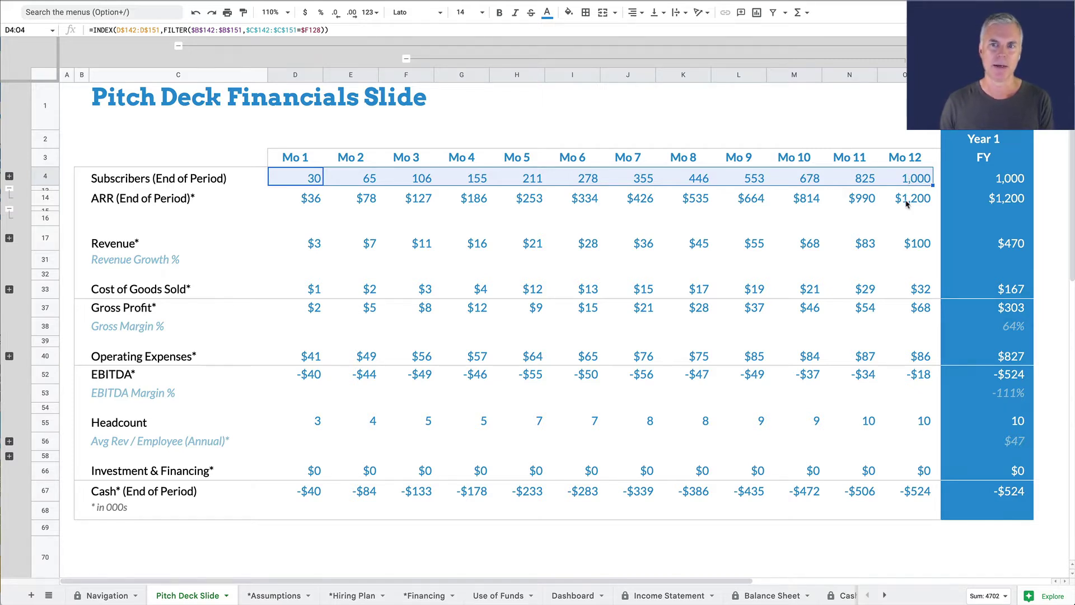
# Check the full-year ARR and revenue formulas, then total subscribers over several month ranges
pyautogui.click(987, 200)
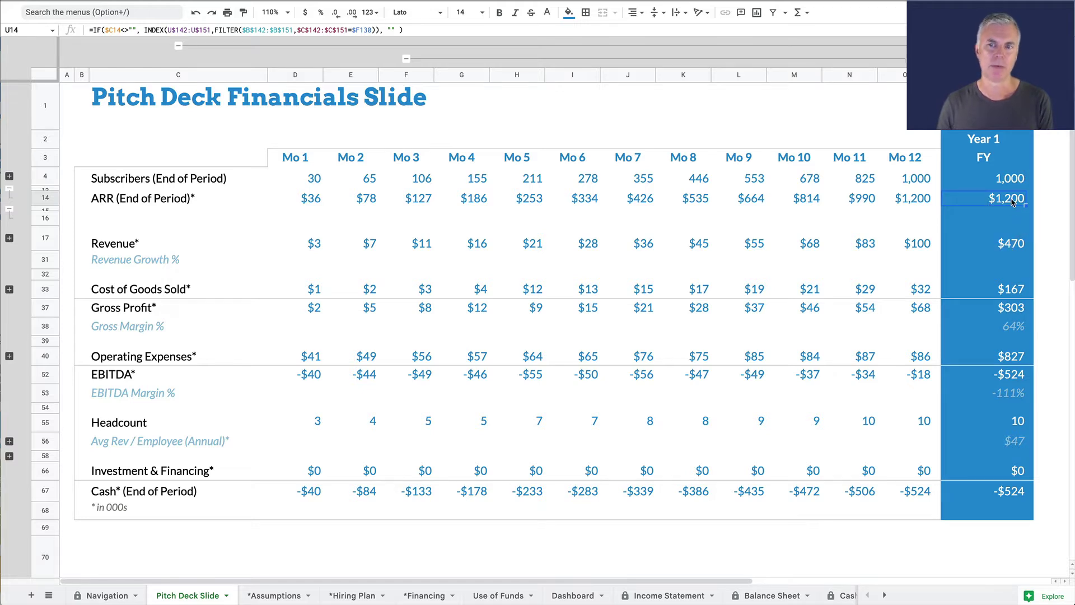
pyautogui.click(1016, 241)
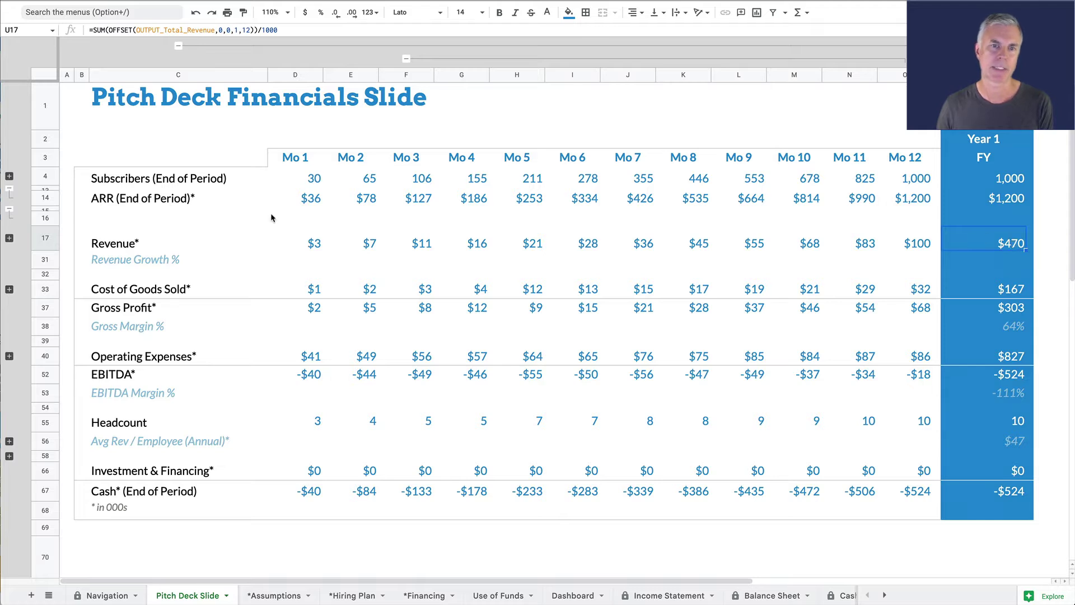
pyautogui.moveTo(319, 182); pyautogui.dragTo(916, 178)
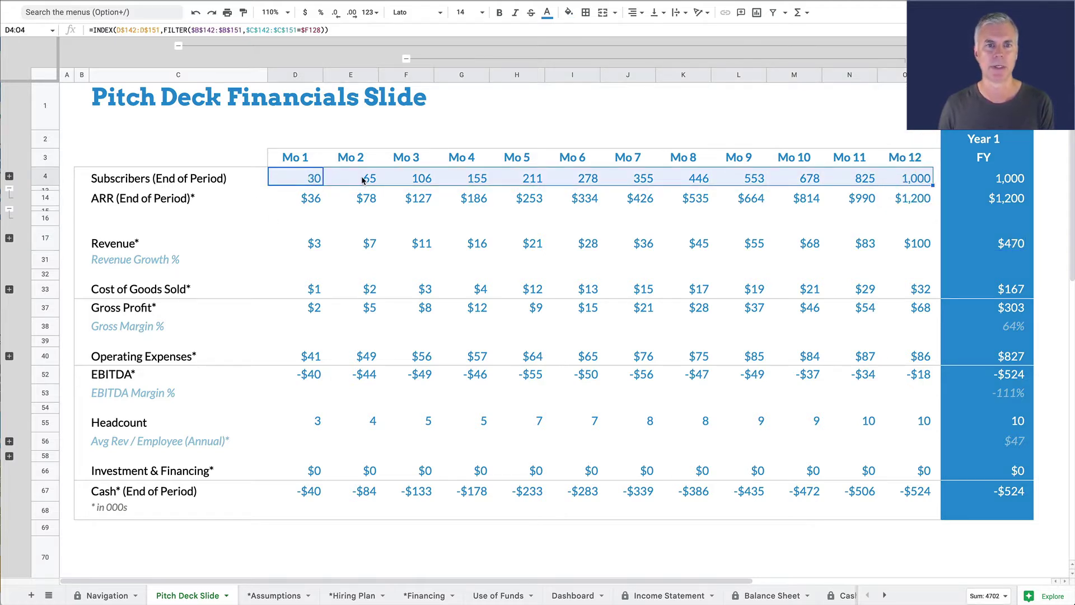
pyautogui.moveTo(363, 179); pyautogui.dragTo(938, 178)
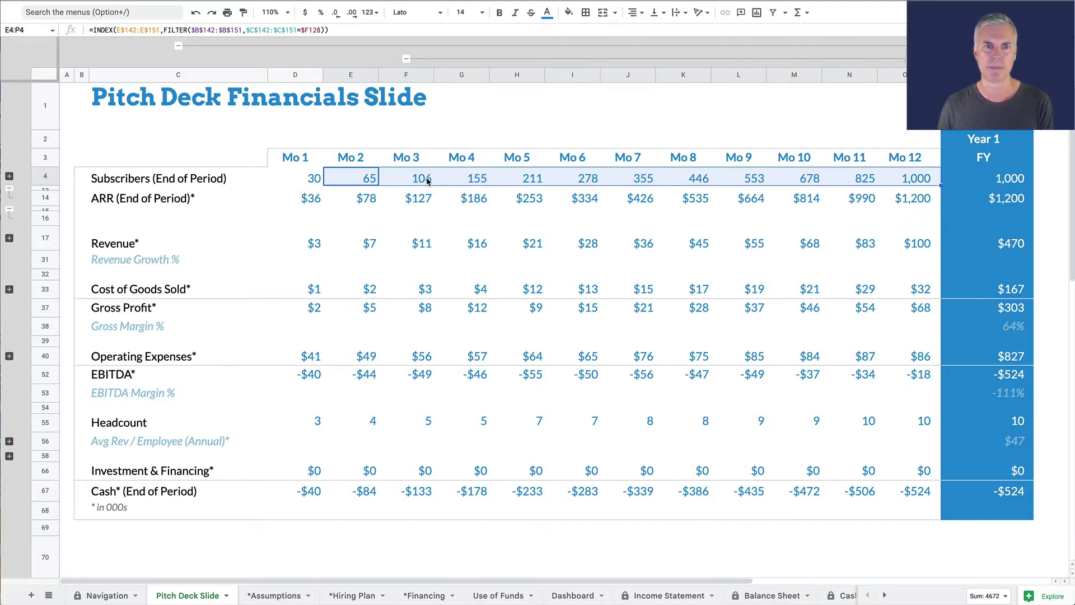
pyautogui.moveTo(427, 180); pyautogui.dragTo(921, 178)
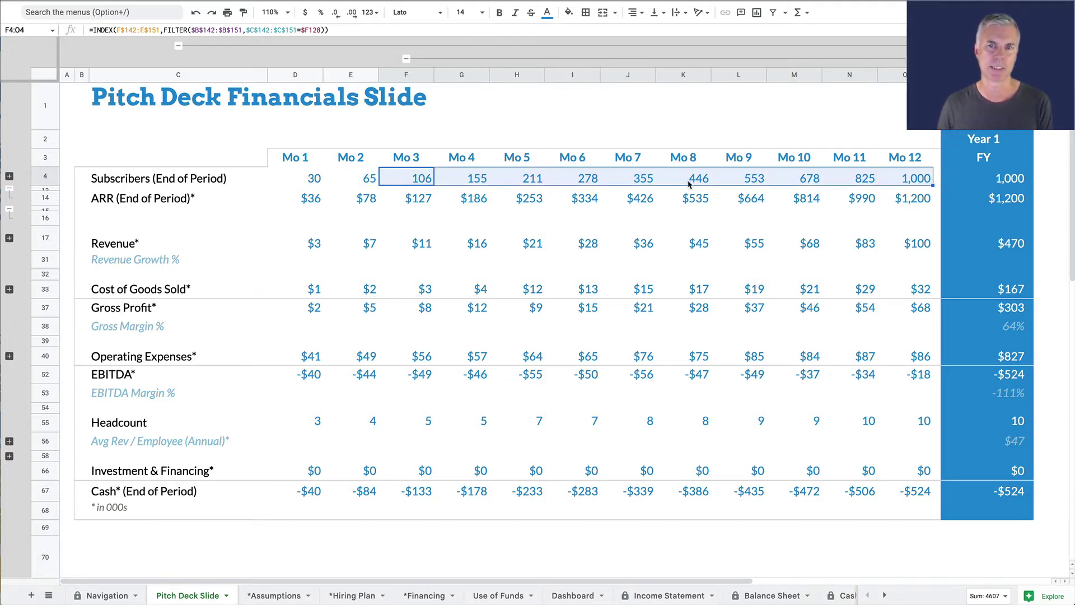
pyautogui.moveTo(707, 178); pyautogui.dragTo(918, 178)
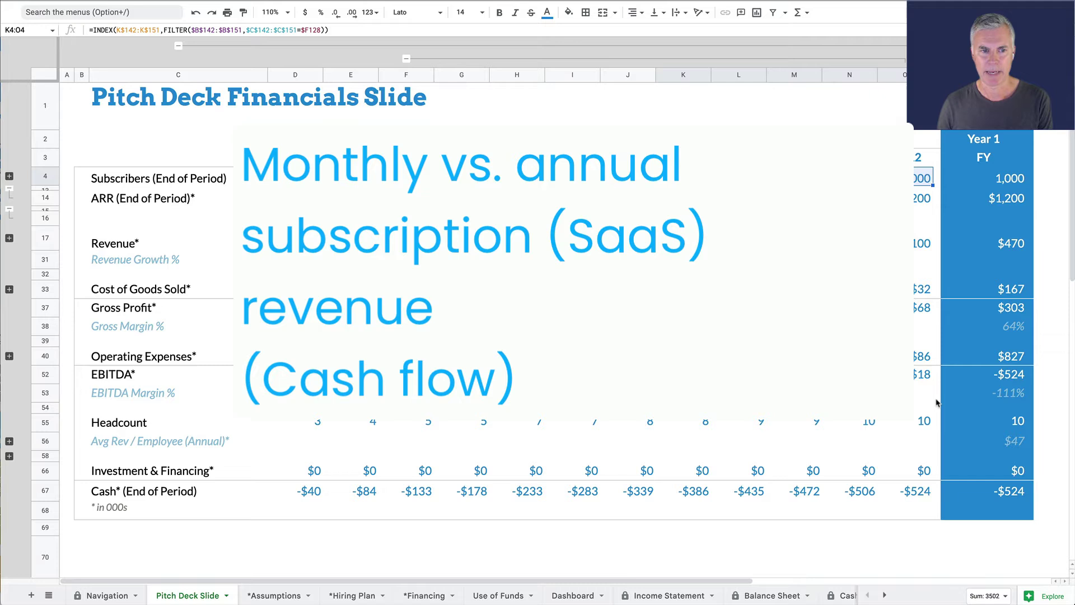
# Inspect the Mo 12 ending cash and full-year EBITDA formulas, and total the monthly EBITDA row
pyautogui.click(917, 495)
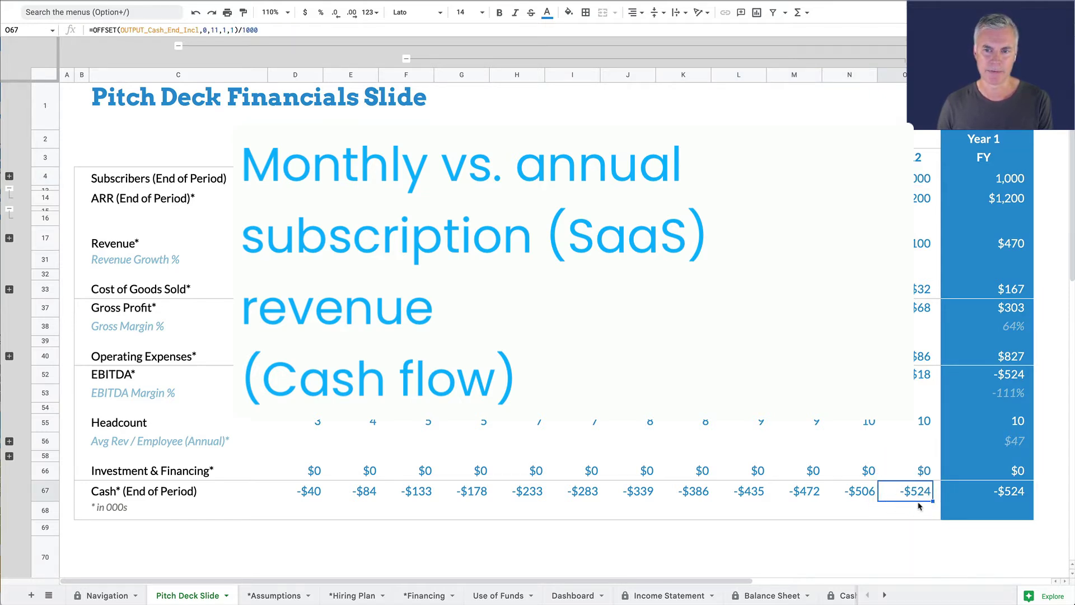
pyautogui.click(1000, 377)
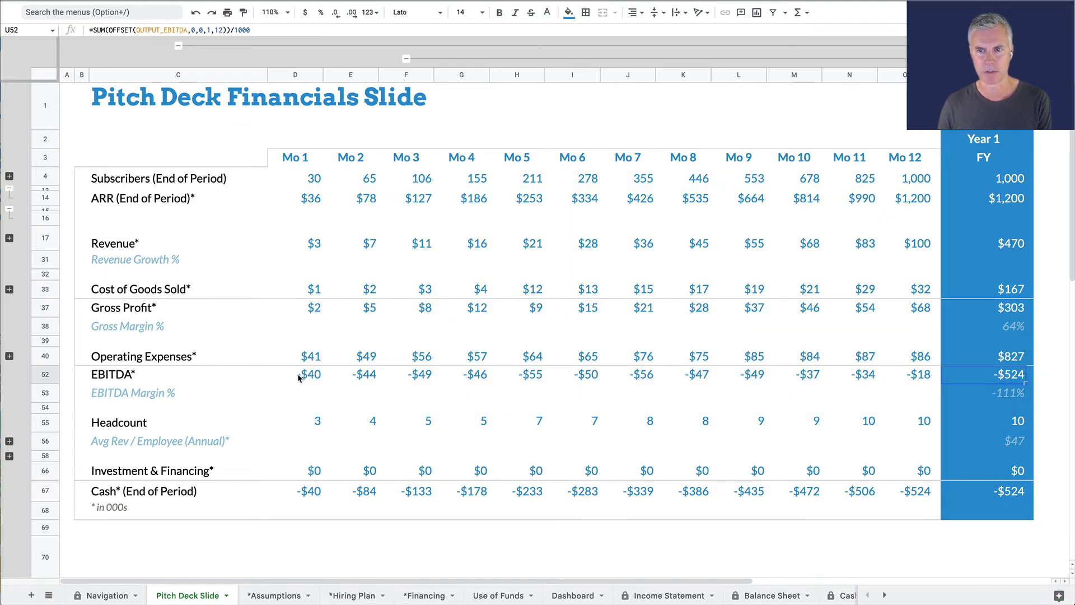
pyautogui.moveTo(303, 376); pyautogui.dragTo(919, 377)
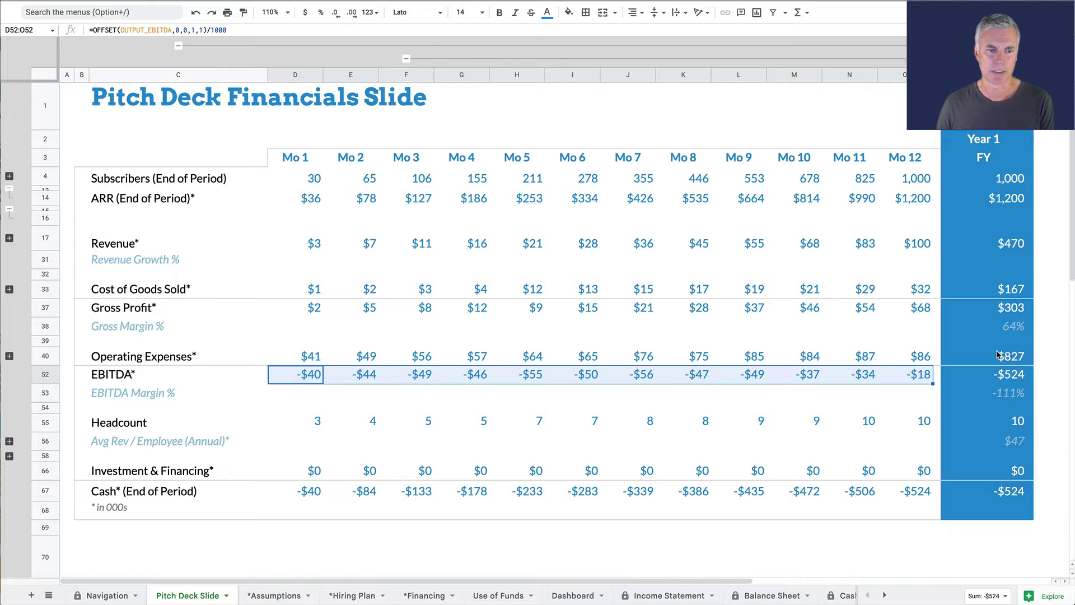
# Set % of Annual Accounts to 100 on the Assumptions sheet and review the annual revenue formula
pyautogui.click(274, 595)
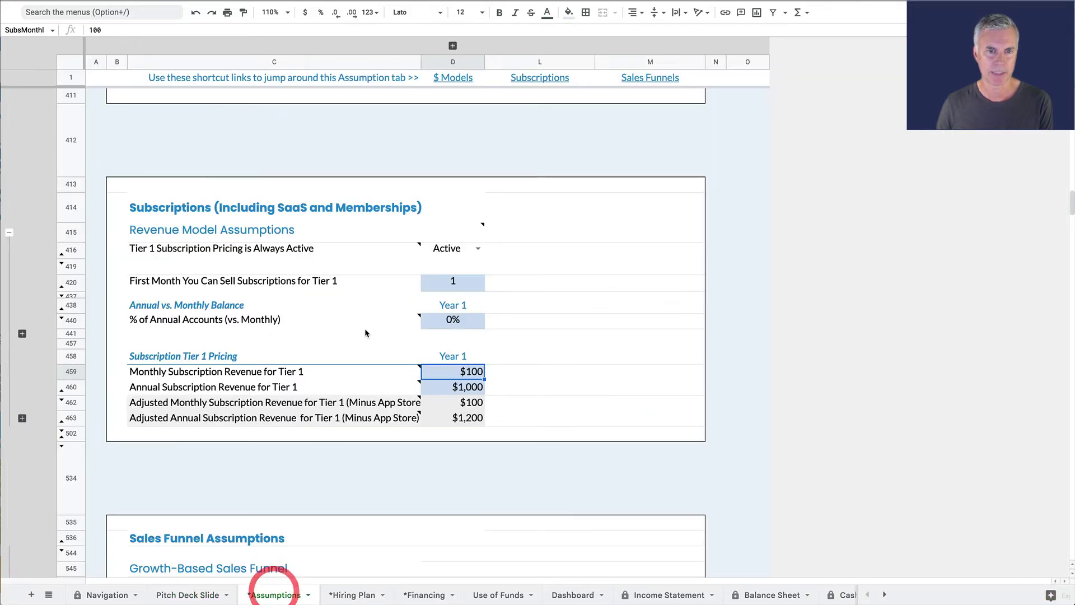
pyautogui.click(446, 322)
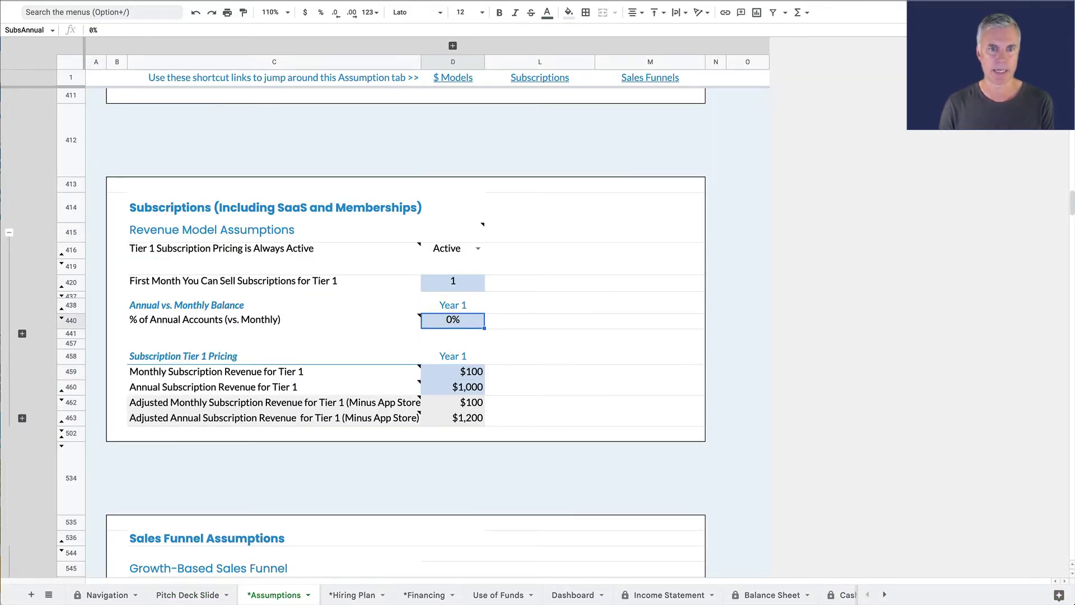
pyautogui.write('100')
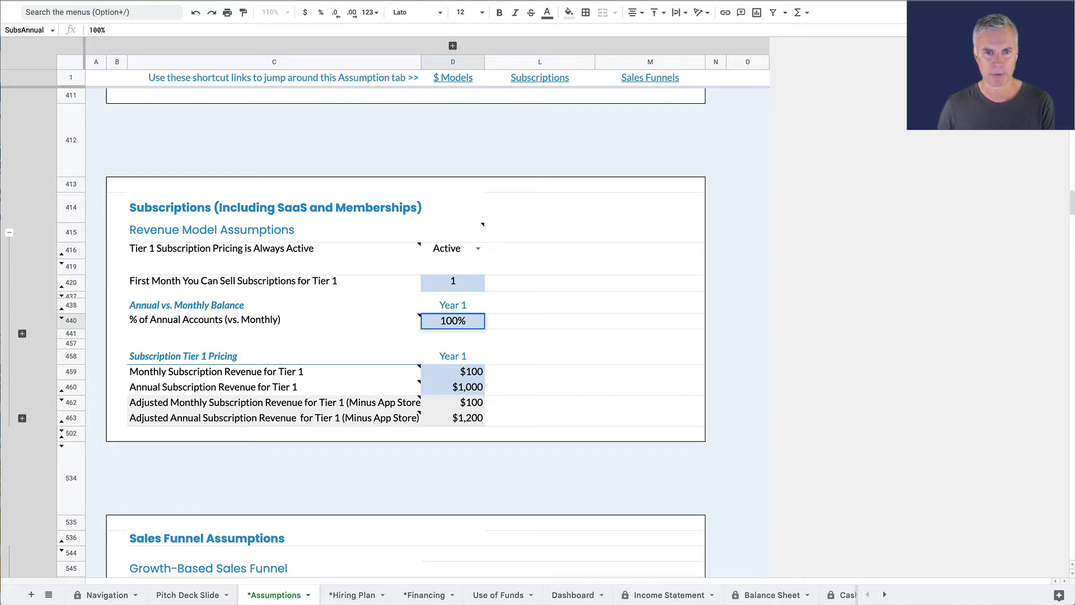
pyautogui.press('Return')
pyautogui.click(468, 387)
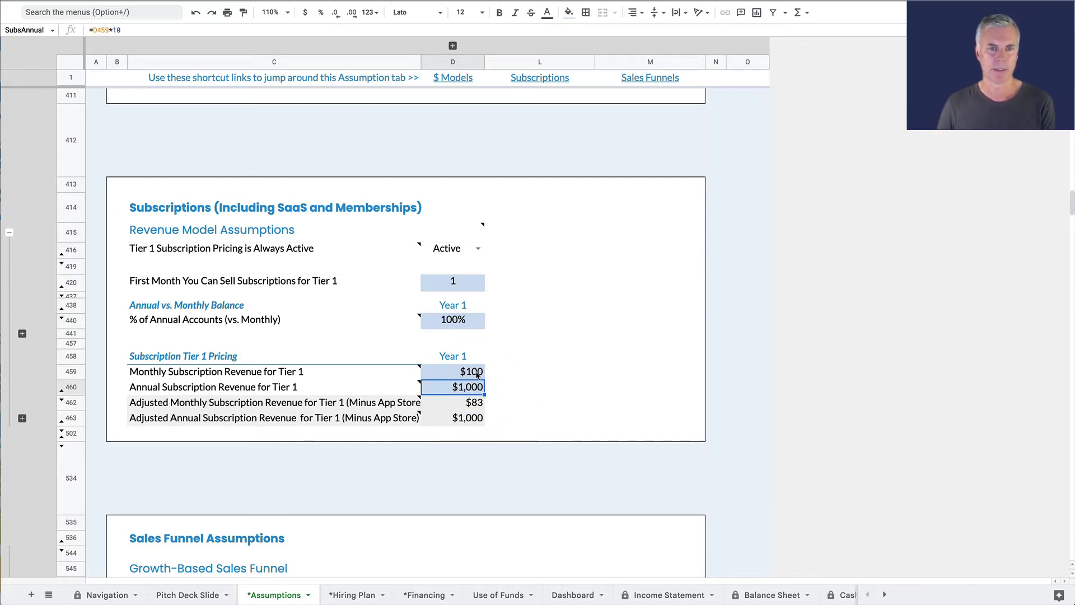
# Annualise the monthly Tier 1 price in L459 with =D459*12, giving $1,200
pyautogui.click(518, 371)
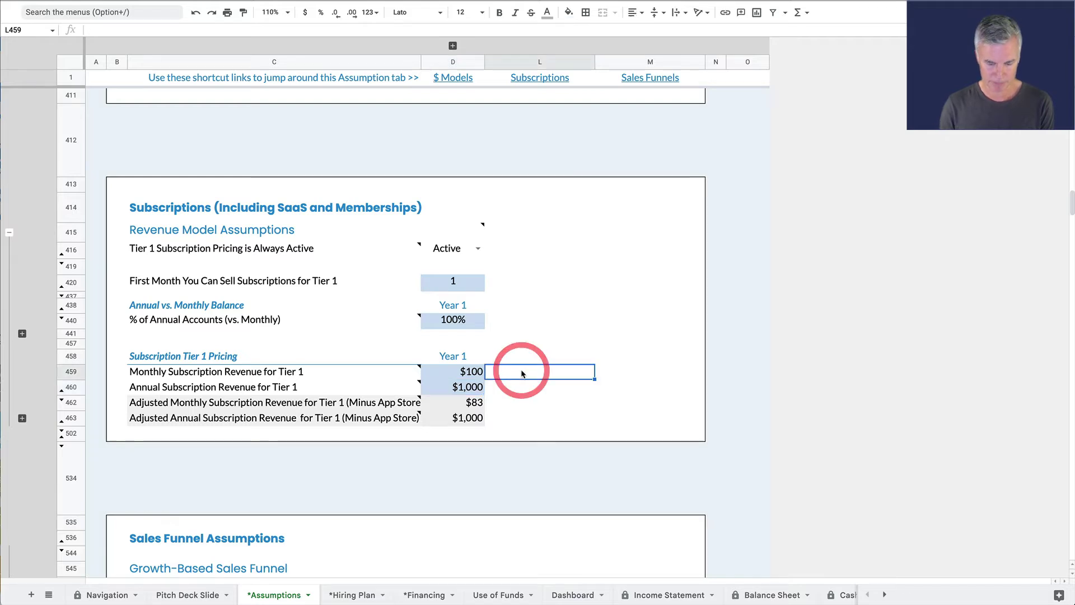
pyautogui.write('=')
pyautogui.press('Left')
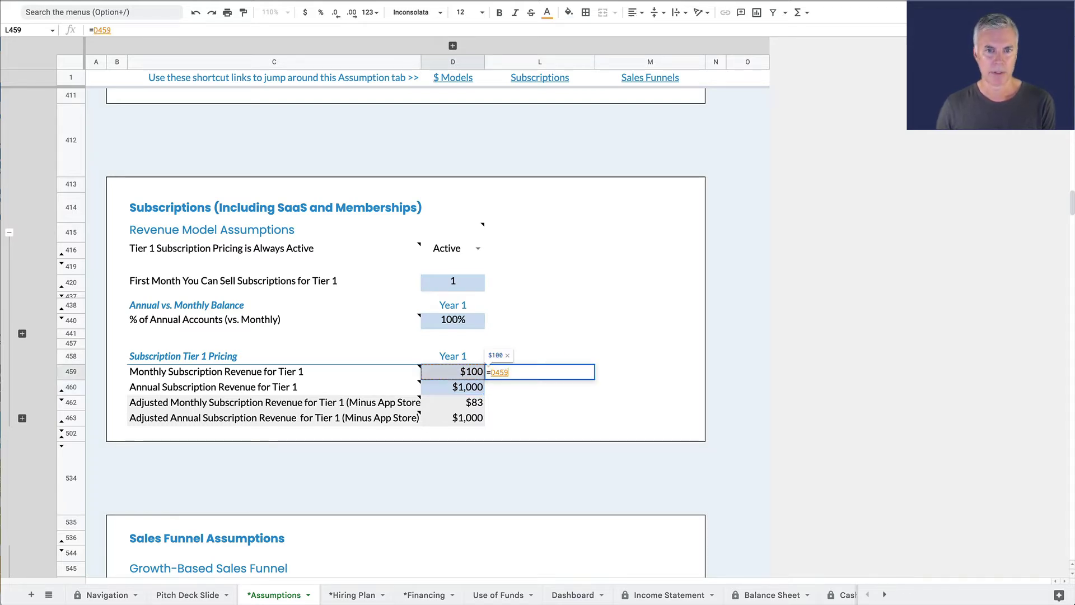
pyautogui.write('*12')
pyautogui.press('Return')
pyautogui.click(492, 374)
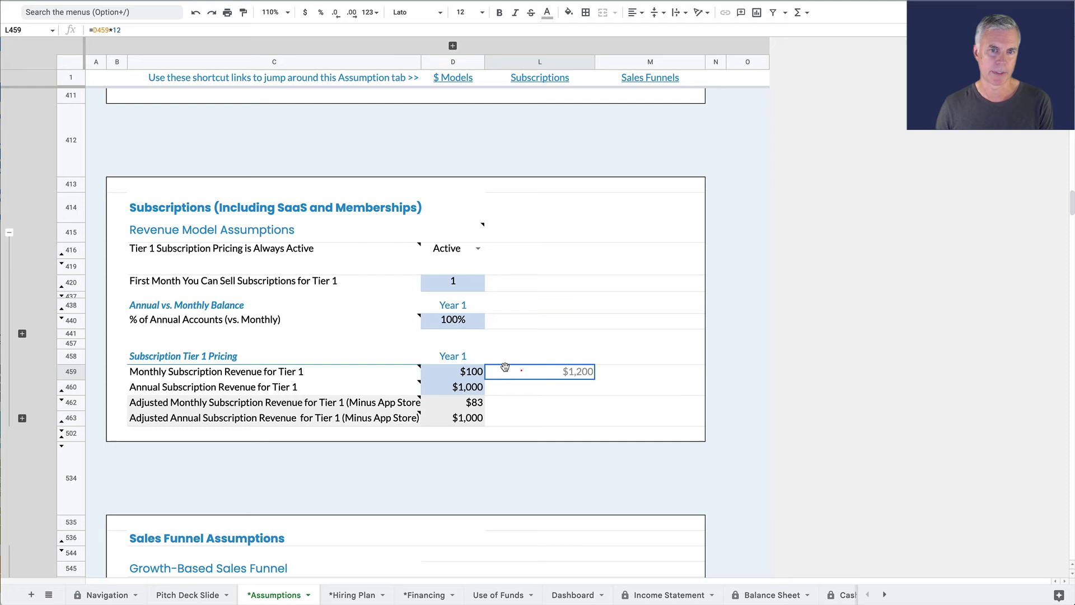
# Enter =D460/12 in L460 for an $83 monthly equivalent, then review the adjusted monthly revenue formula
pyautogui.click(571, 394)
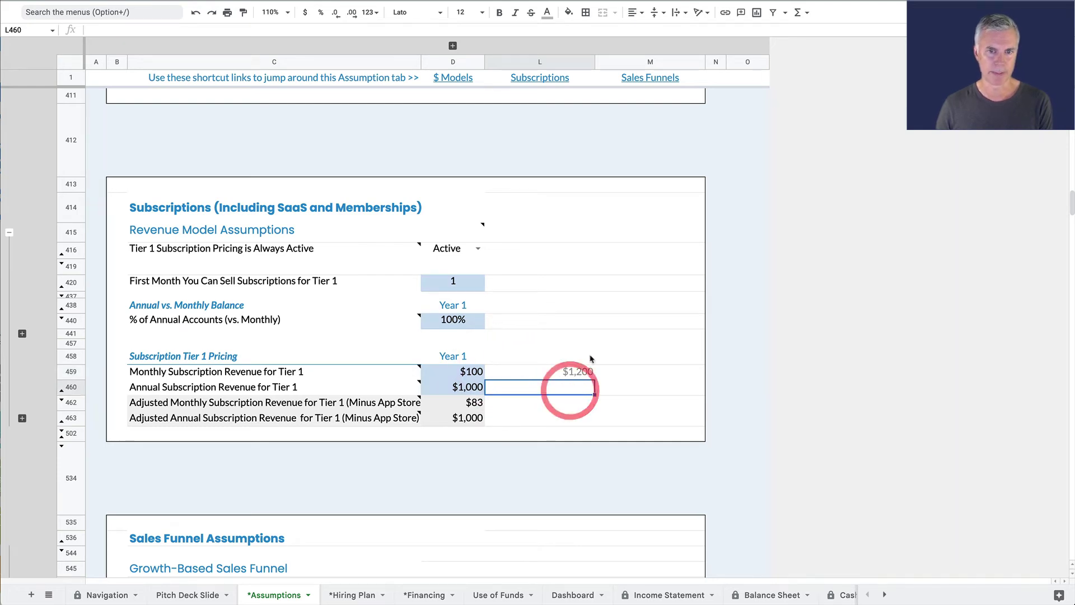
pyautogui.click(462, 387)
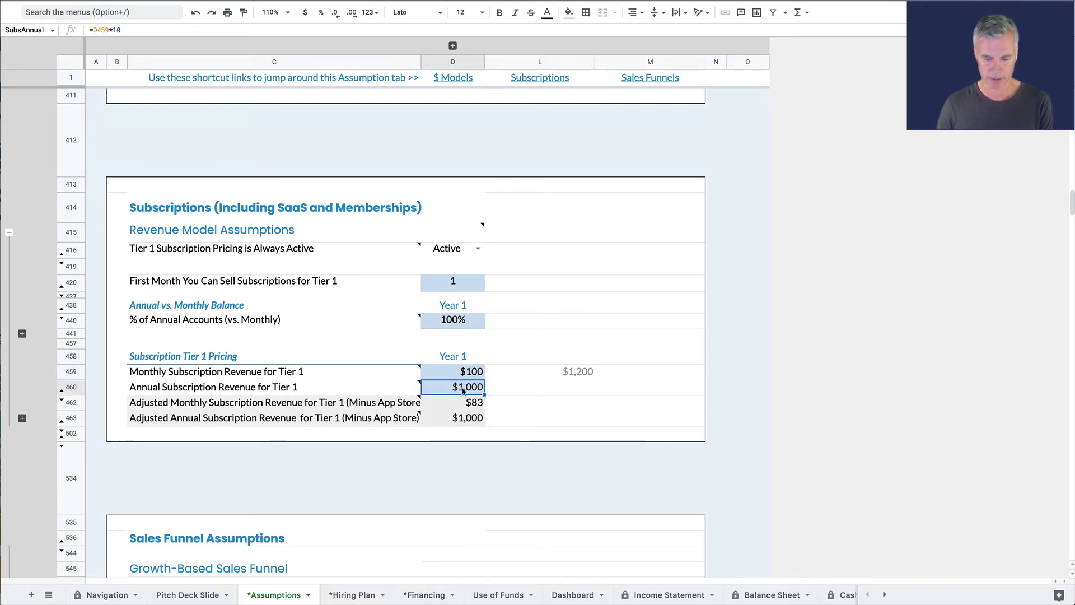
pyautogui.click(570, 388)
pyautogui.write('=D460/12')
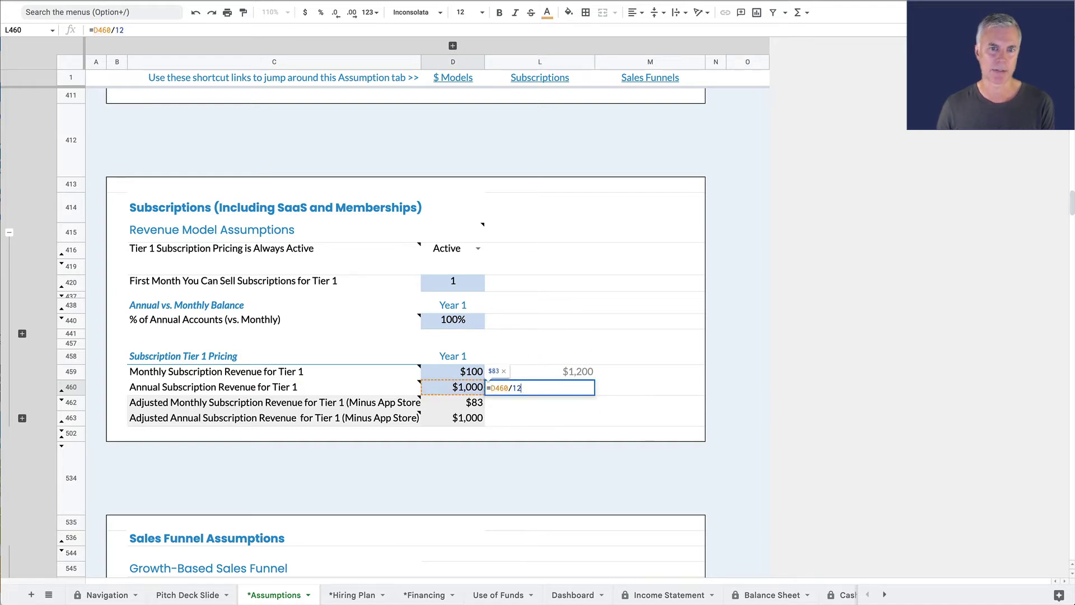
pyautogui.press('Return')
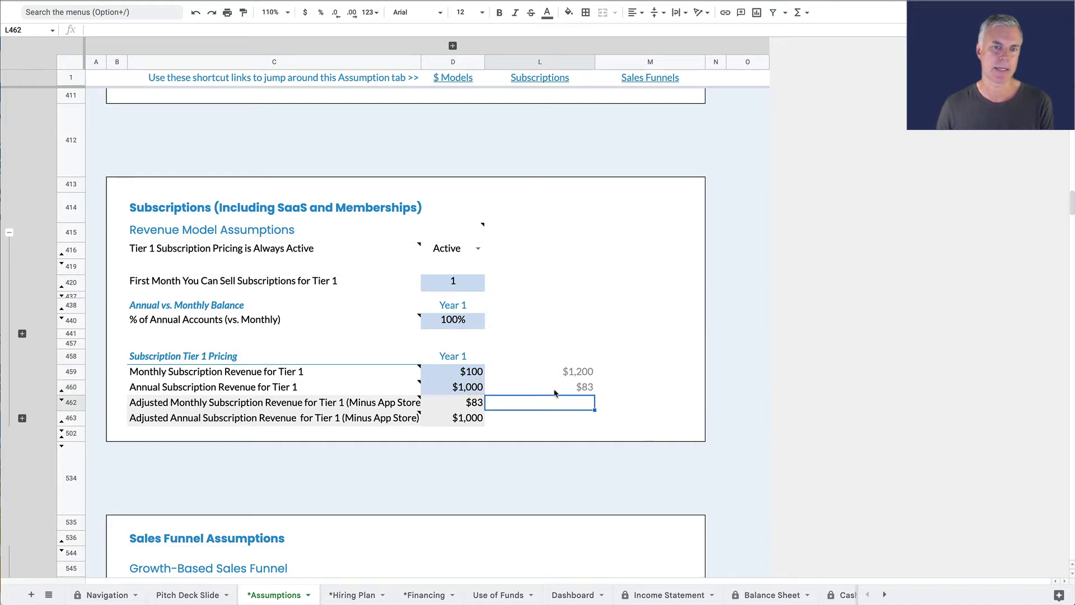
pyautogui.click(585, 387)
pyautogui.hotkey('shift', 'Up')
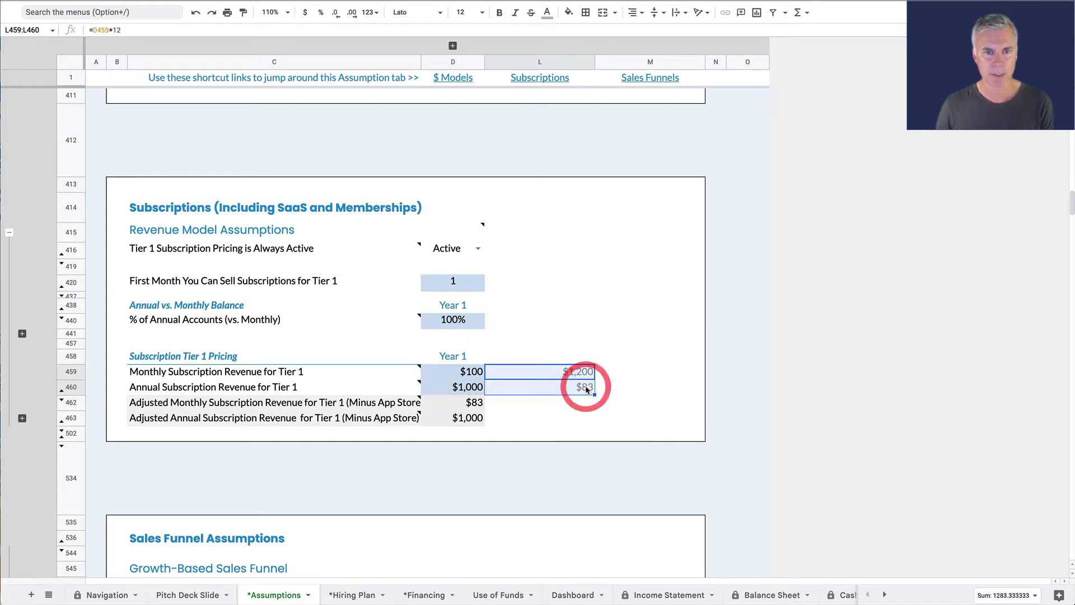
pyautogui.click(461, 411)
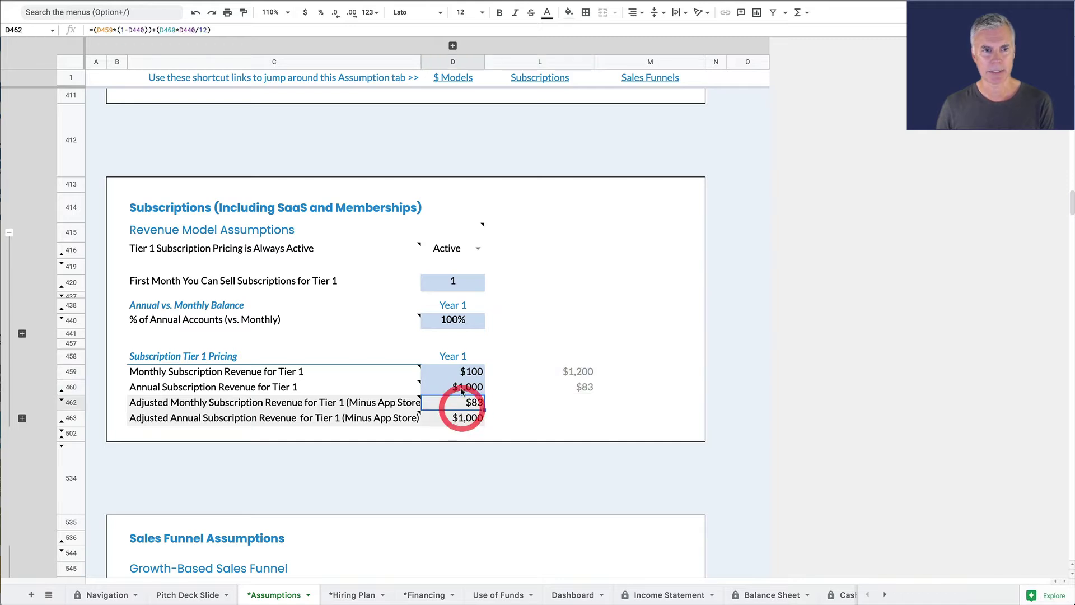
pyautogui.click(448, 322)
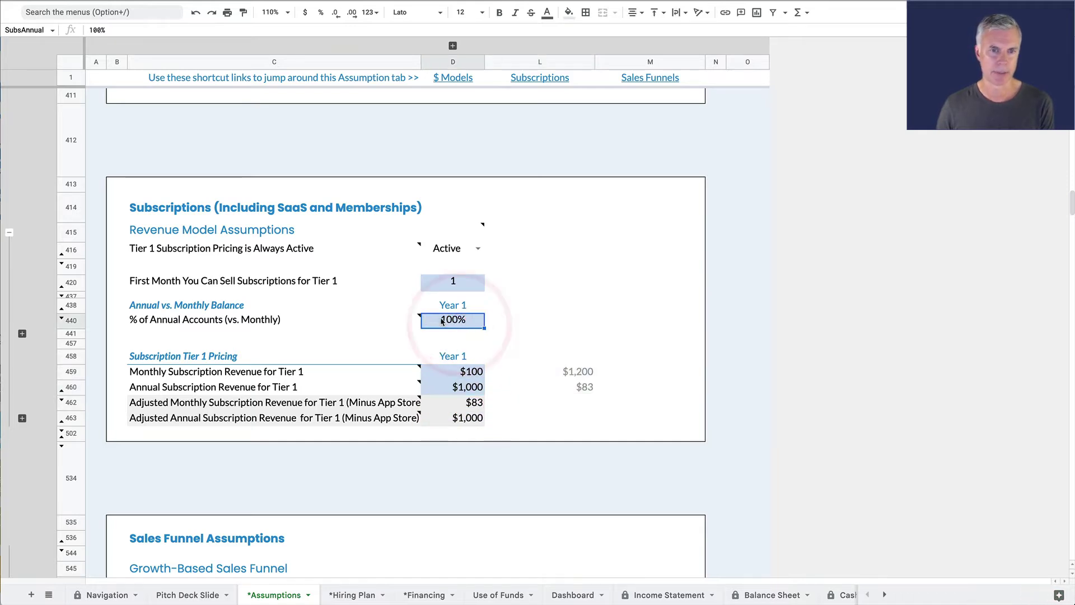
# On Pitch Deck Slide, inspect the Year 1 revenue ($392) and ending cash ($22) formulas
pyautogui.click(190, 595)
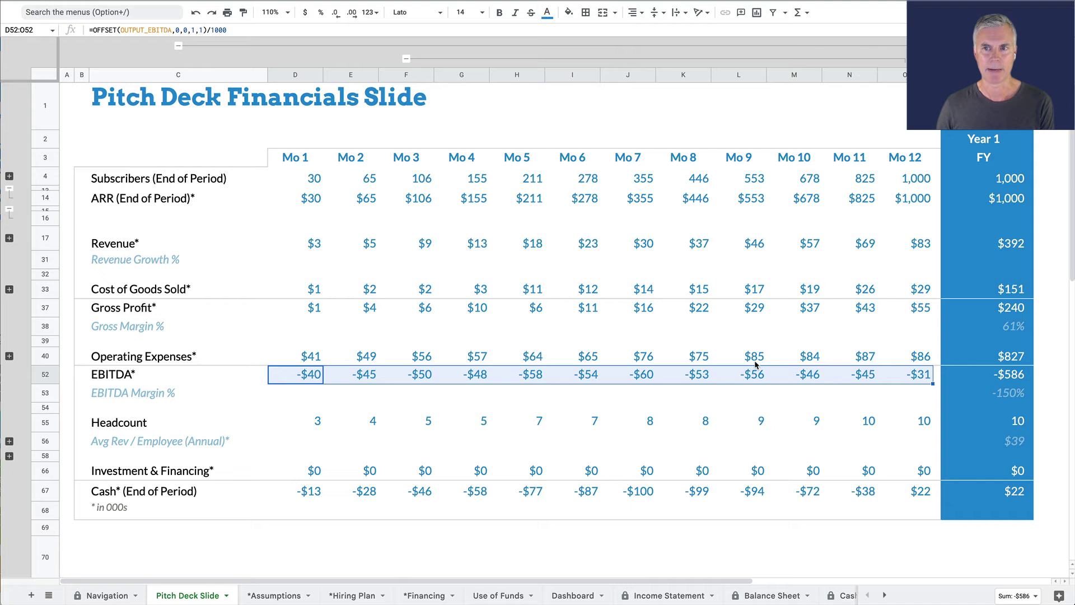
pyautogui.click(1012, 244)
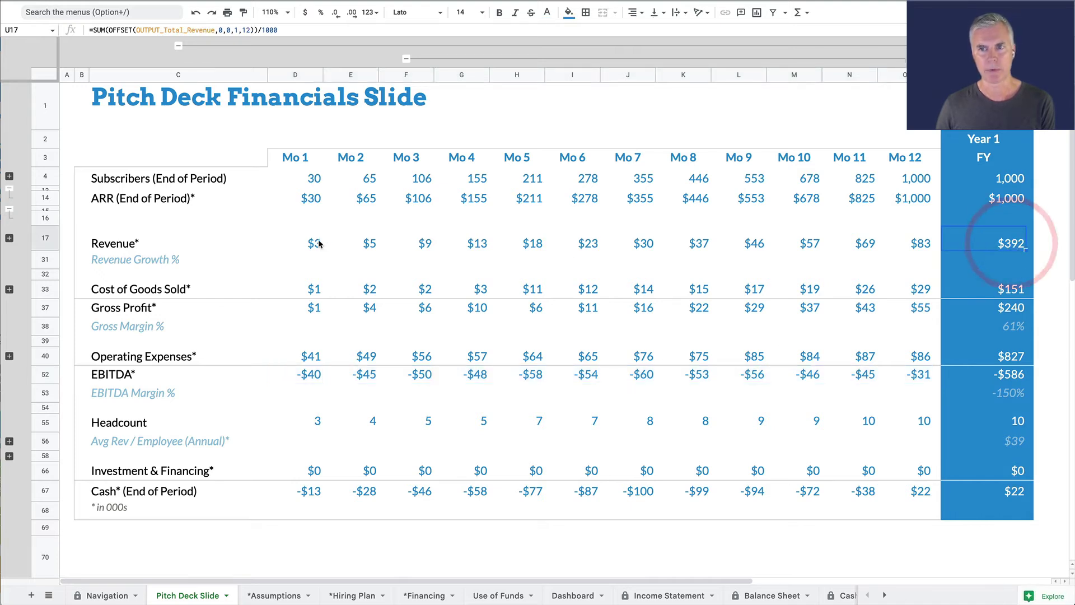
pyautogui.click(1010, 242)
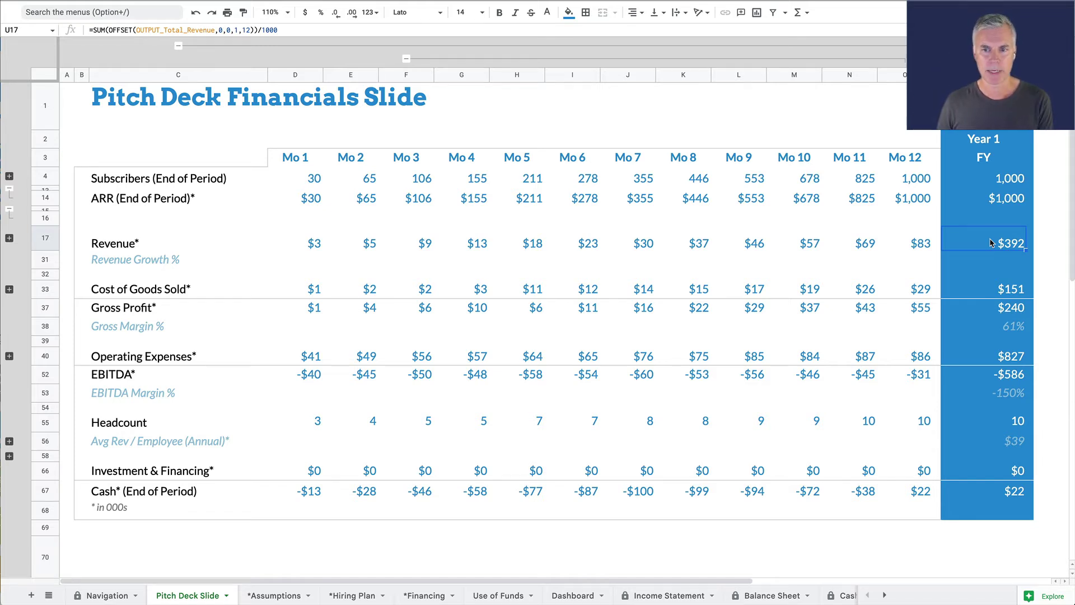
pyautogui.click(1002, 499)
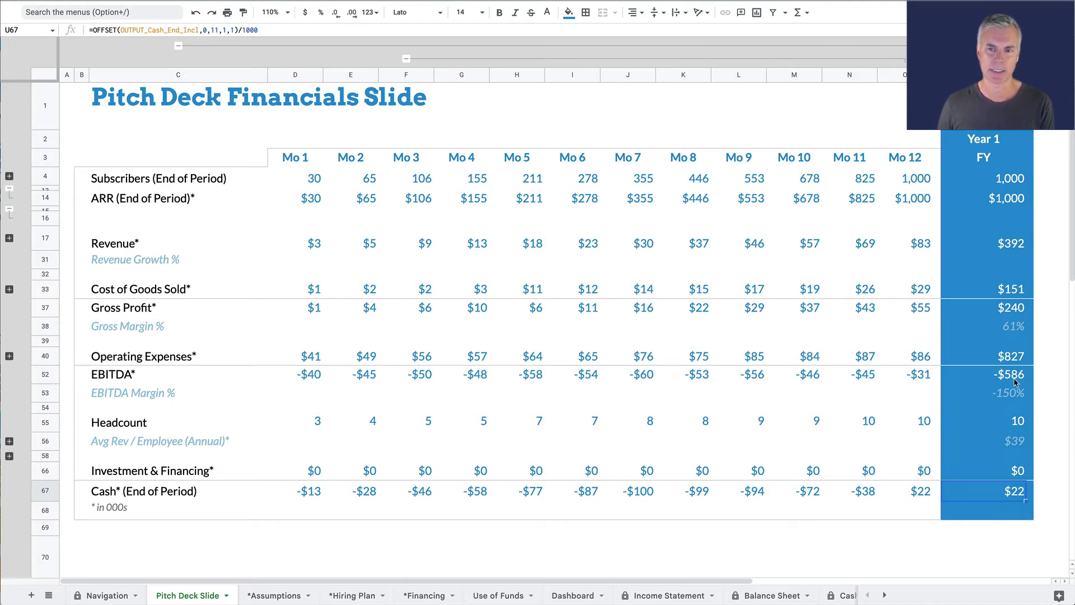
pyautogui.click(1007, 491)
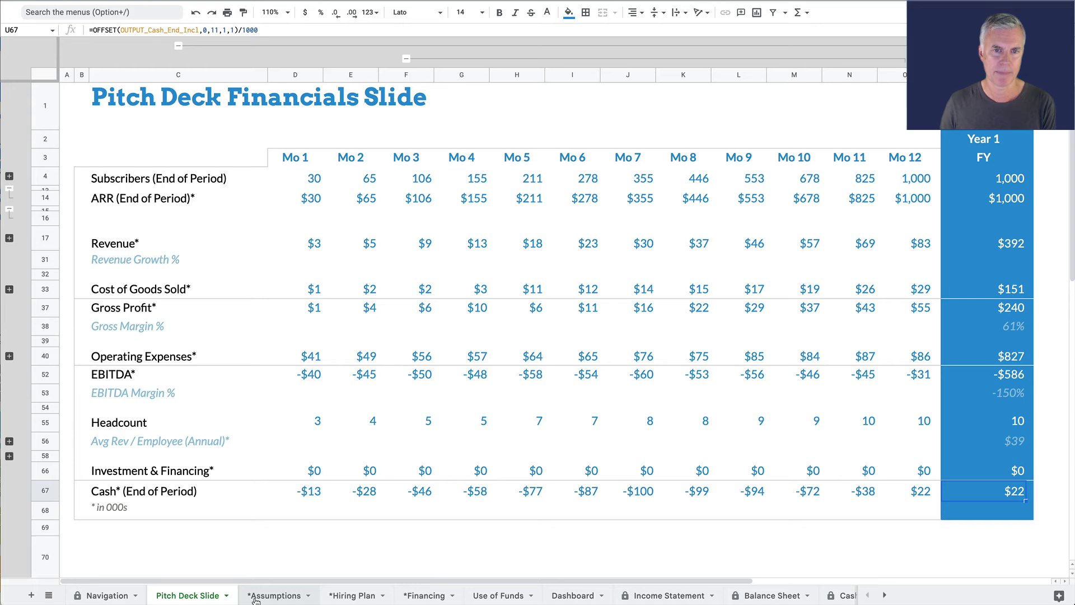
# Enter 10 as the % of Annual Accounts on the Assumptions sheet
pyautogui.click(254, 597)
pyautogui.click(469, 326)
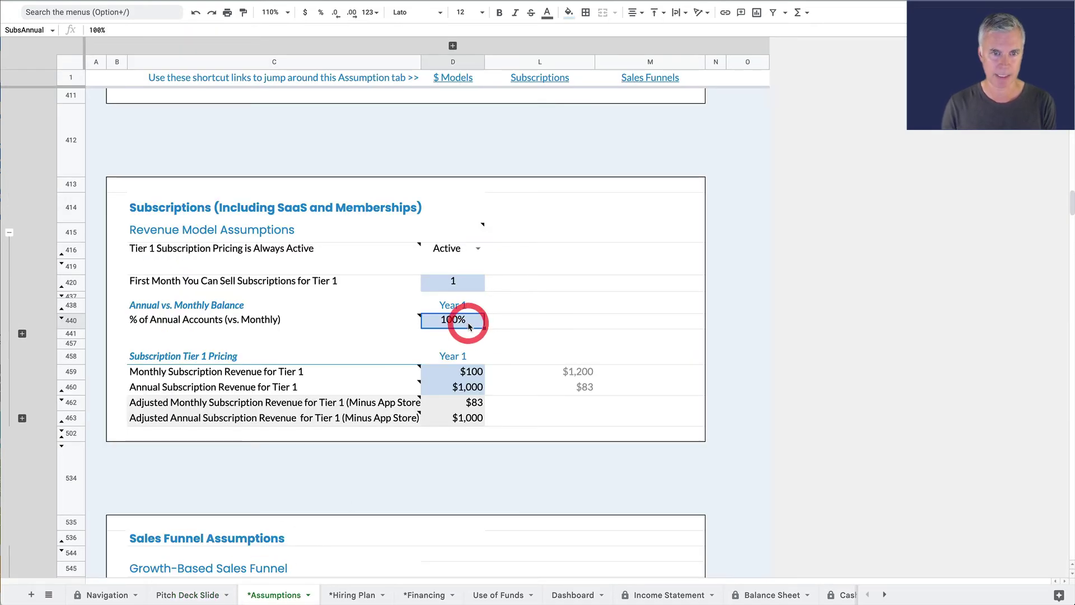
pyautogui.write('10')
pyautogui.press('Return')
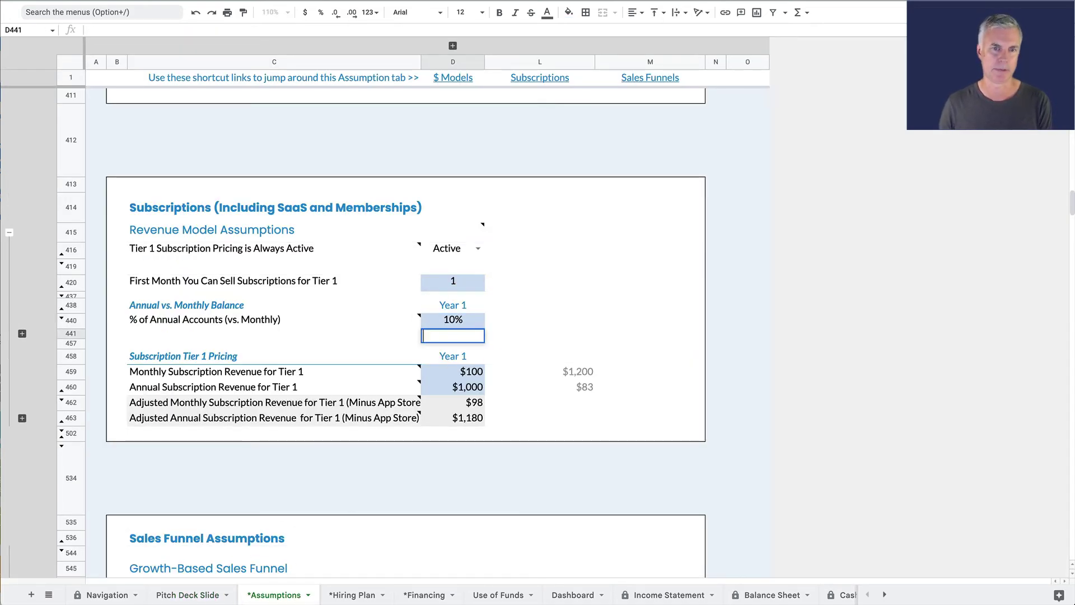
pyautogui.click(460, 322)
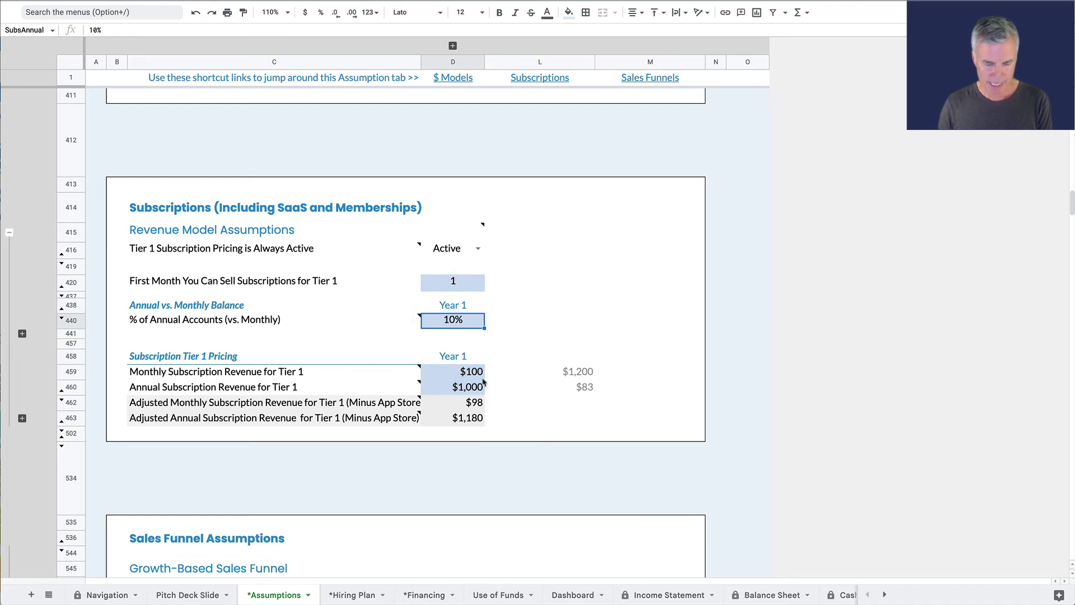
# Try 0% annual accounts and inspect the adjusted annual and monthly revenue formulas
pyautogui.click(464, 322)
pyautogui.write('0')
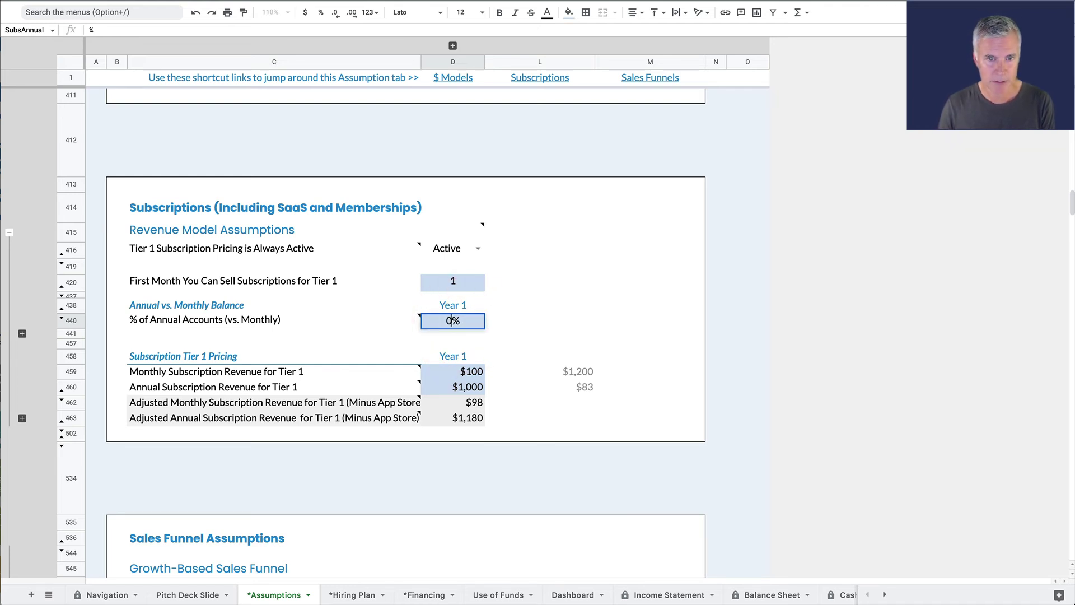
pyautogui.press('Return')
pyautogui.click(459, 322)
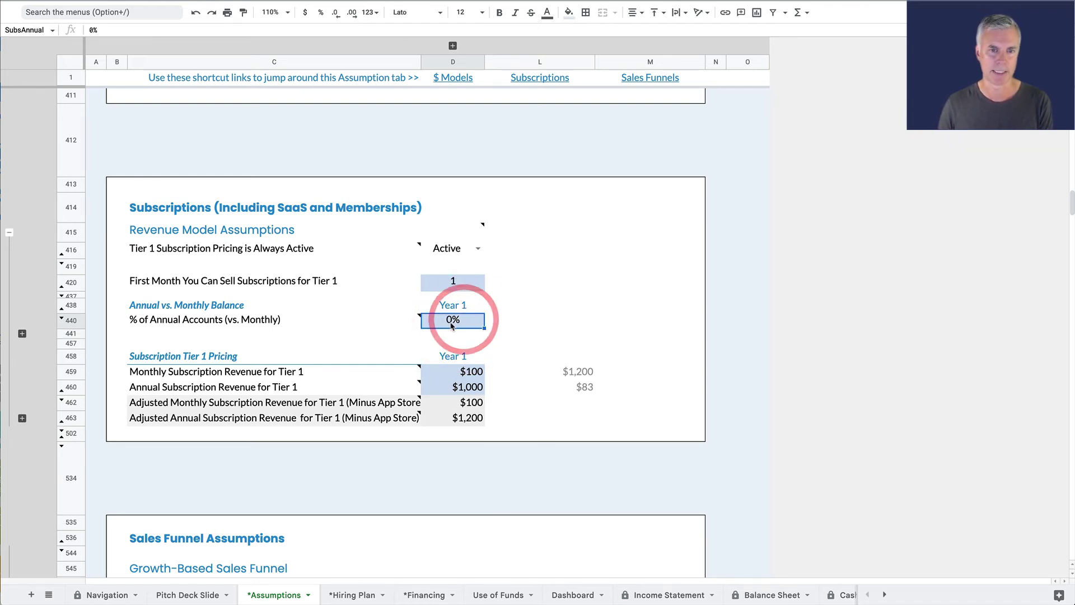
pyautogui.click(468, 417)
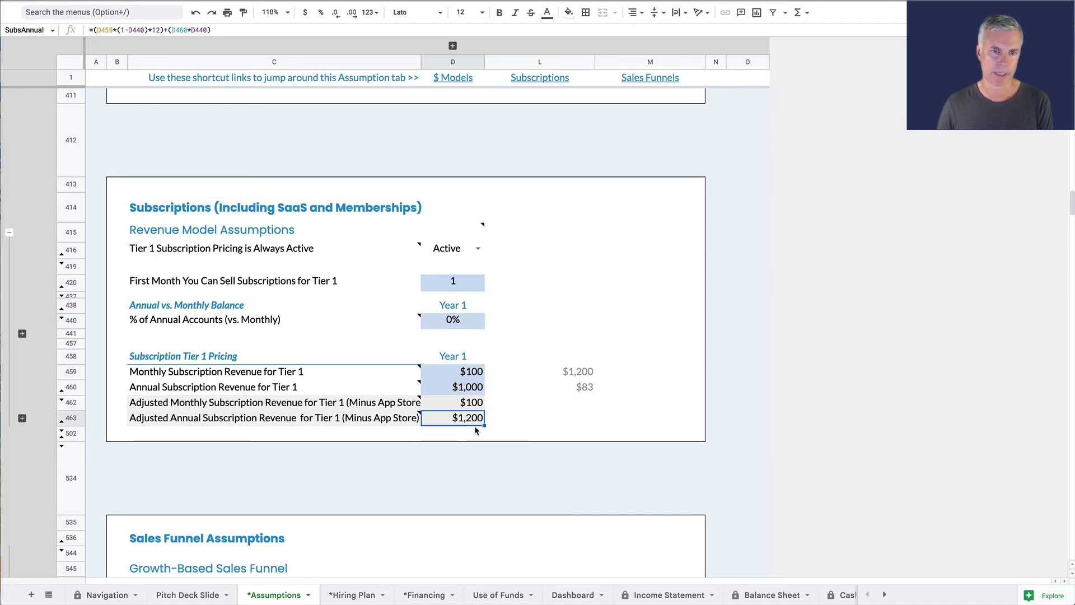
pyautogui.click(479, 404)
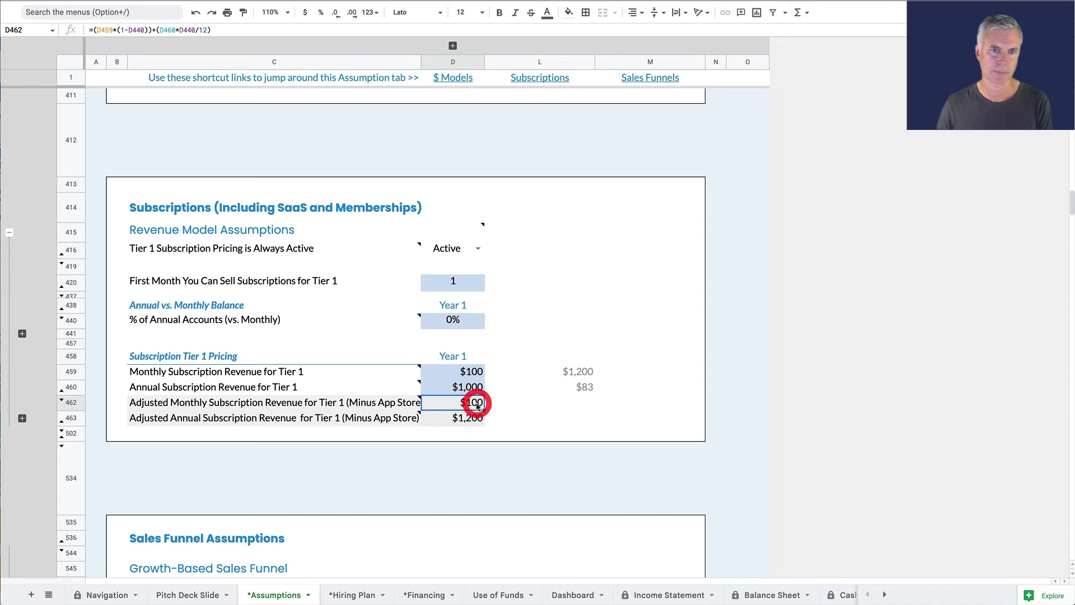
# Try 100% annual accounts and check the adjusted monthly revenue and annual Tier 1 price
pyautogui.click(461, 323)
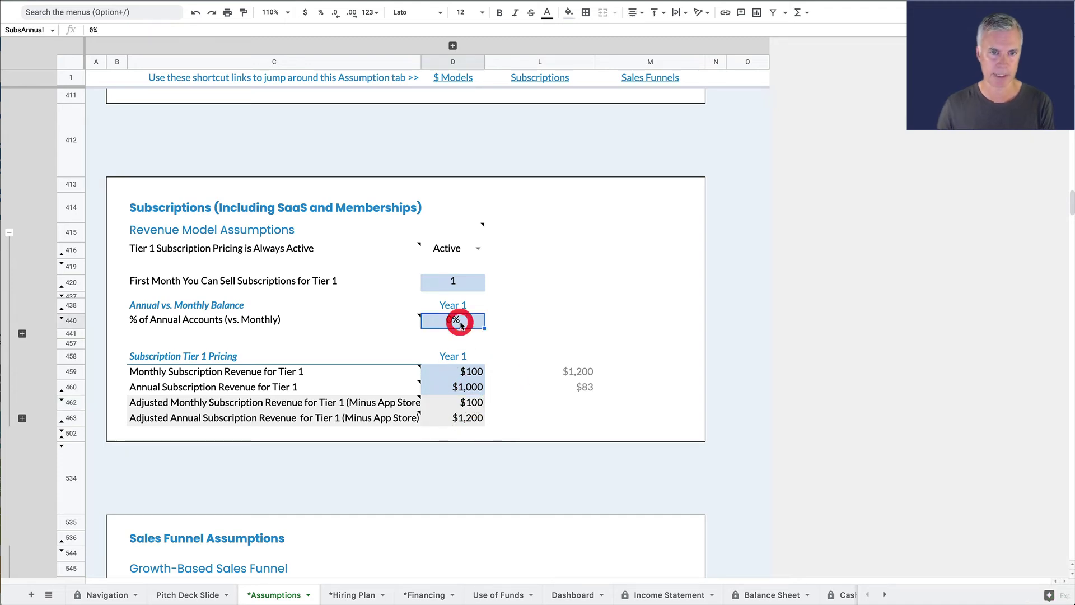
pyautogui.write('100')
pyautogui.press('Return')
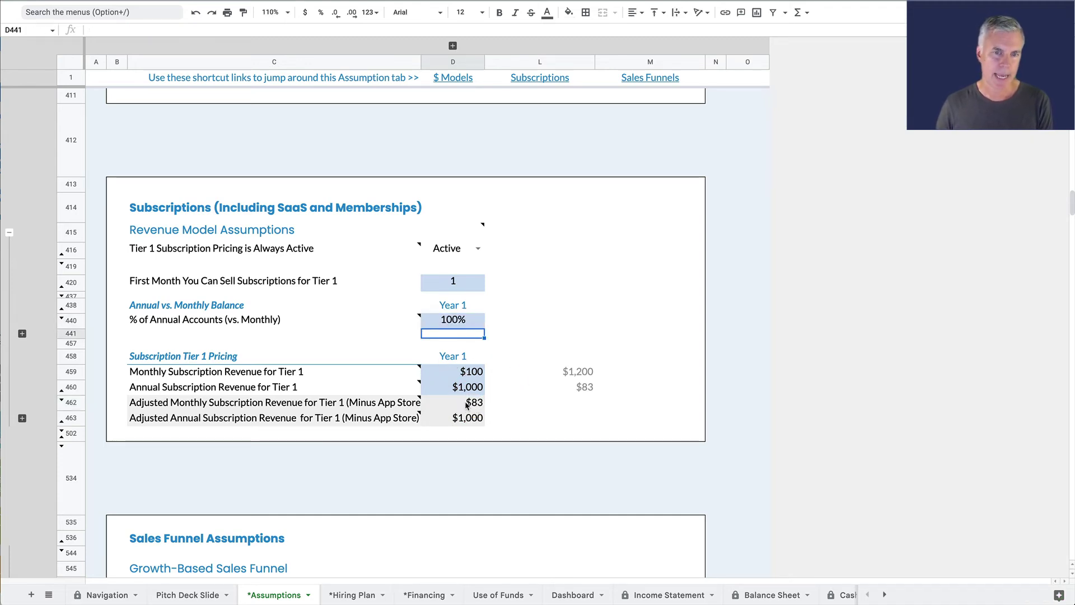
pyautogui.click(467, 405)
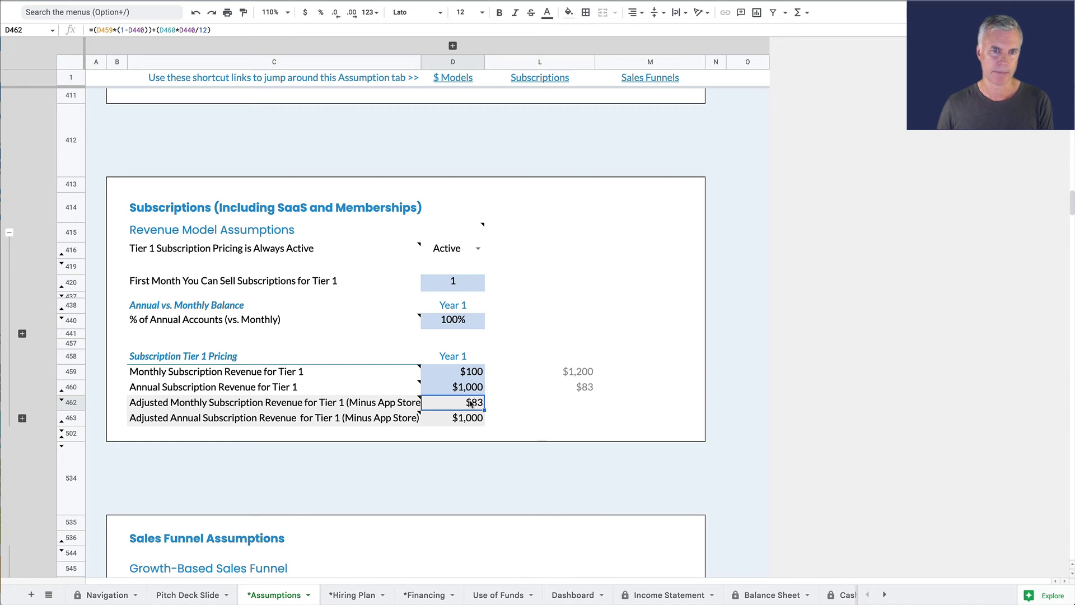
pyautogui.click(468, 386)
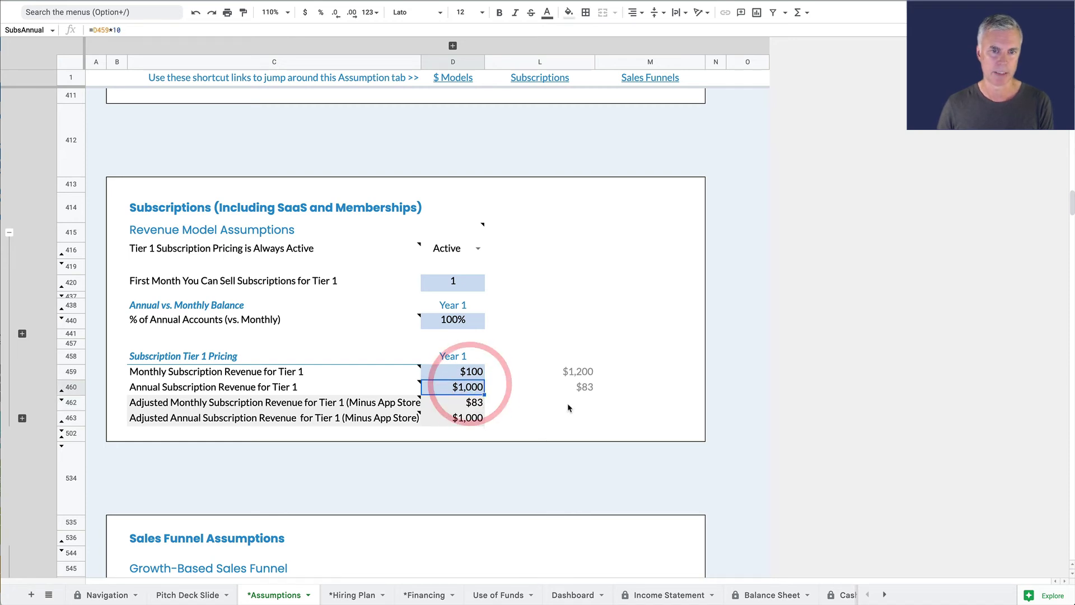
pyautogui.click(582, 386)
pyautogui.click(474, 409)
pyautogui.click(475, 388)
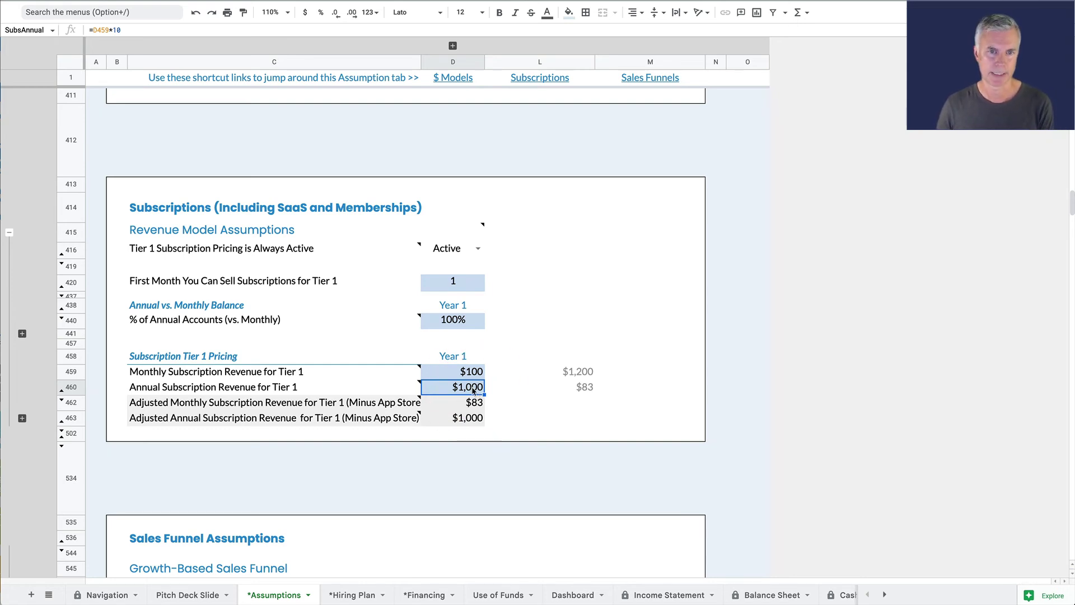
# Restore annual accounts to 10% and confirm adjusted monthly revenue and the annual price
pyautogui.click(455, 320)
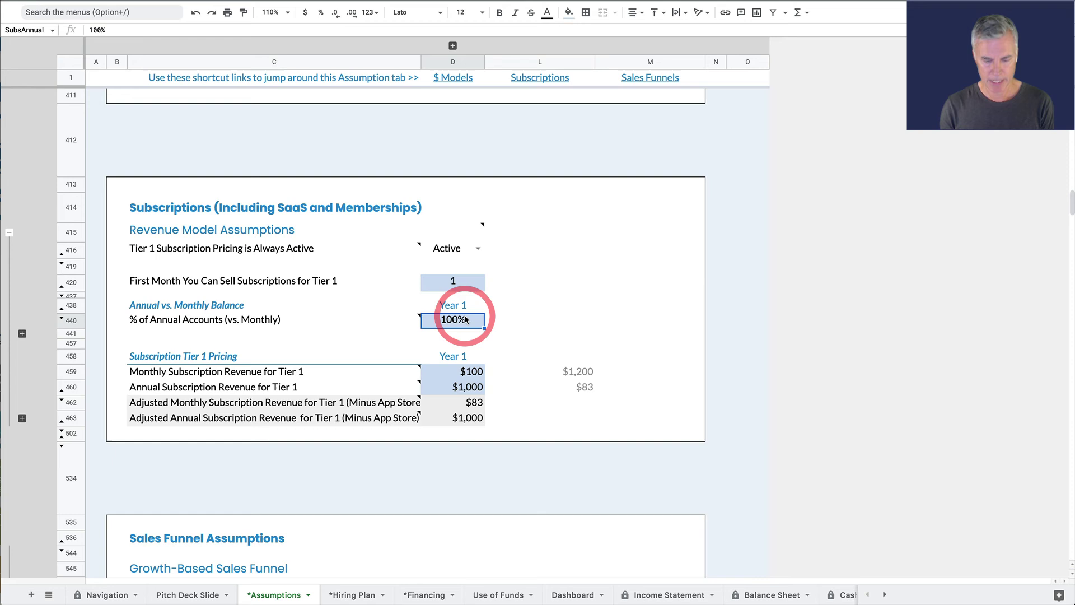
pyautogui.write('12')
pyautogui.press('BackSpace')
pyautogui.write('0')
pyautogui.press('Return')
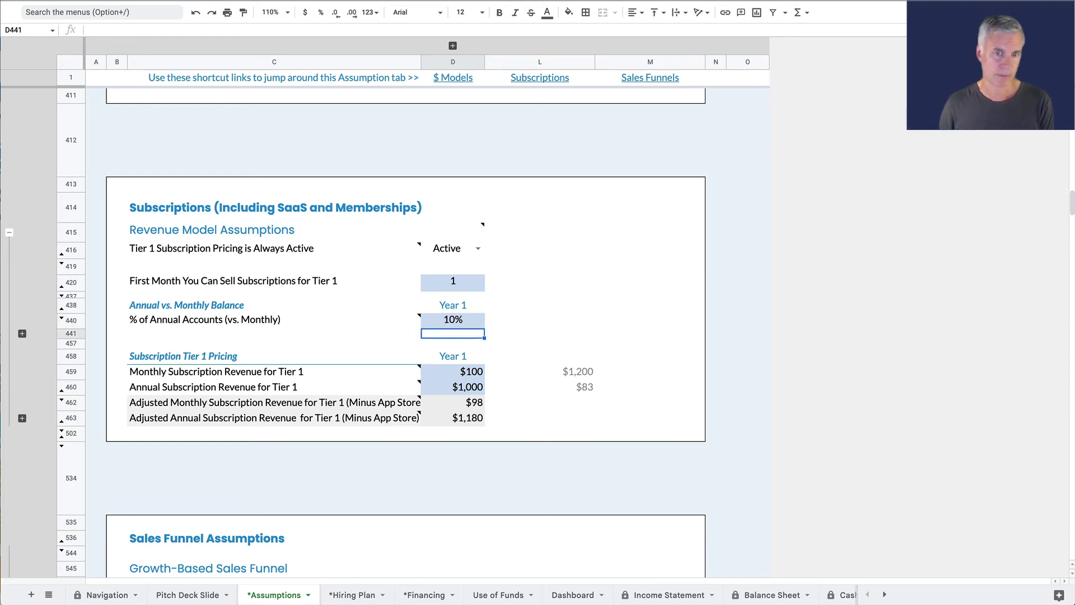
pyautogui.click(468, 402)
pyautogui.click(472, 386)
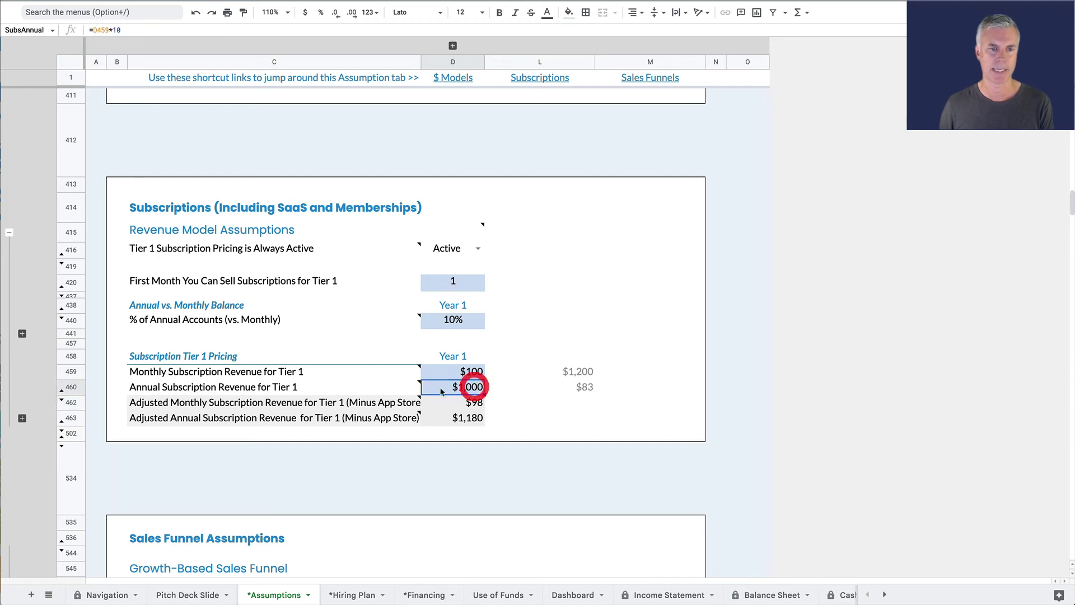
pyautogui.click(213, 597)
# Confirm Year 1 ending cash of -$455, cross-checking the monthly Tier 1 price on Assumptions
pyautogui.click(1002, 500)
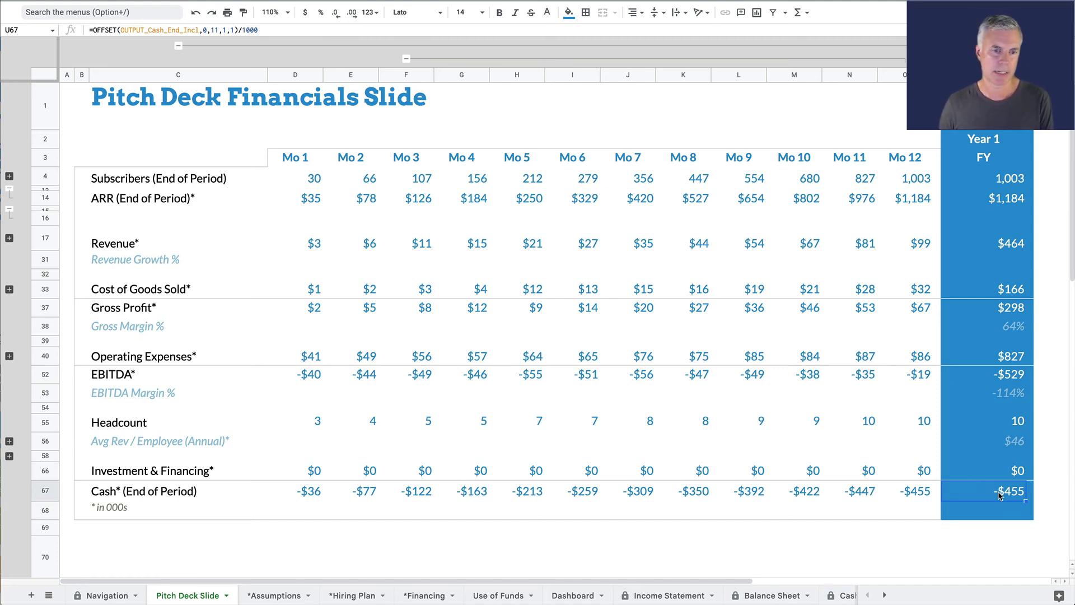
pyautogui.click(274, 595)
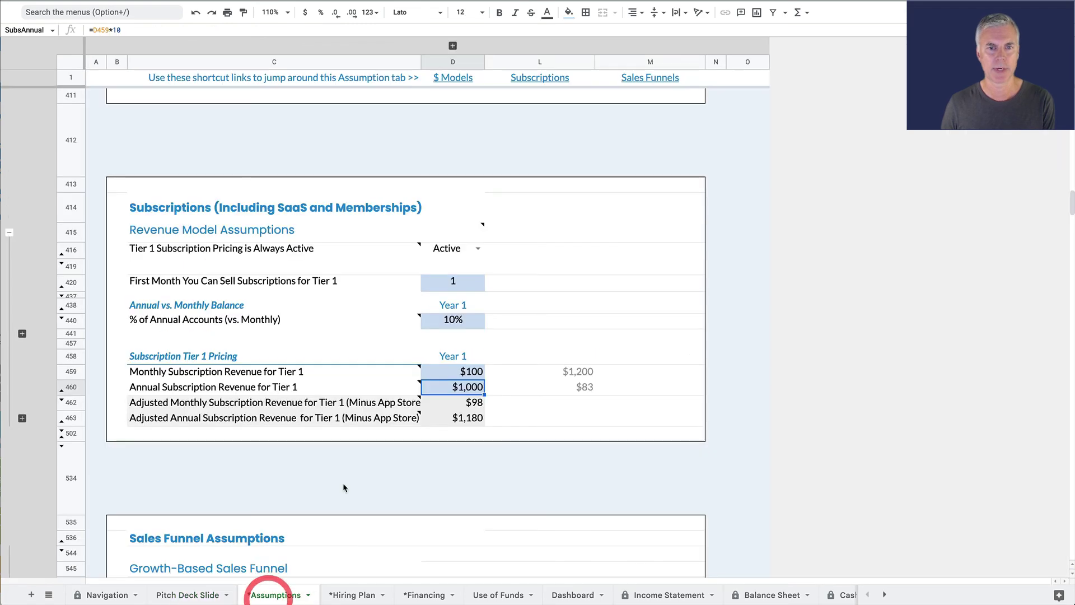
pyautogui.click(462, 372)
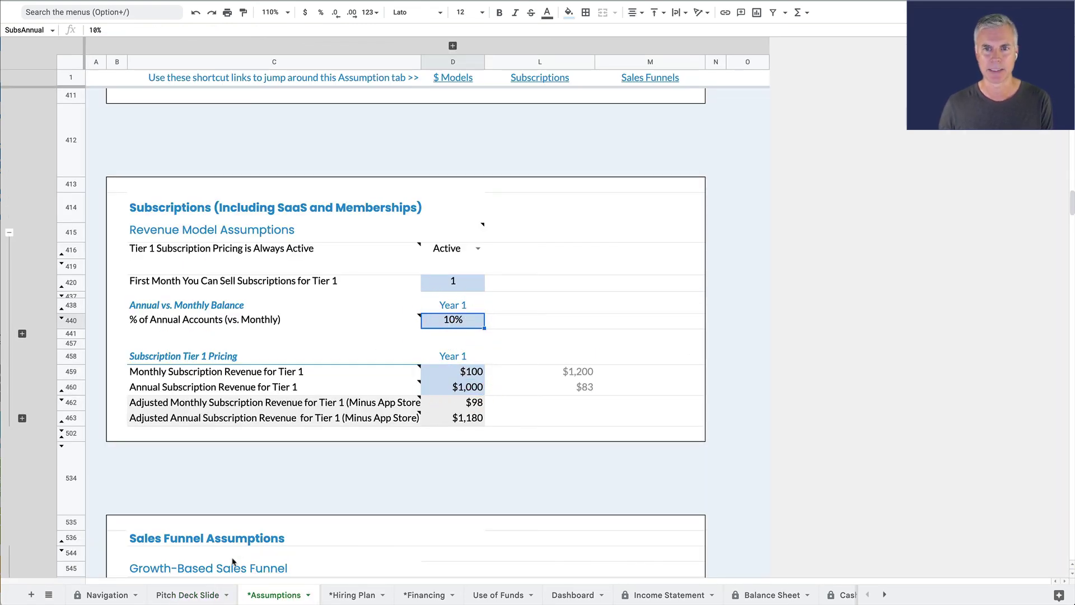
pyautogui.click(188, 595)
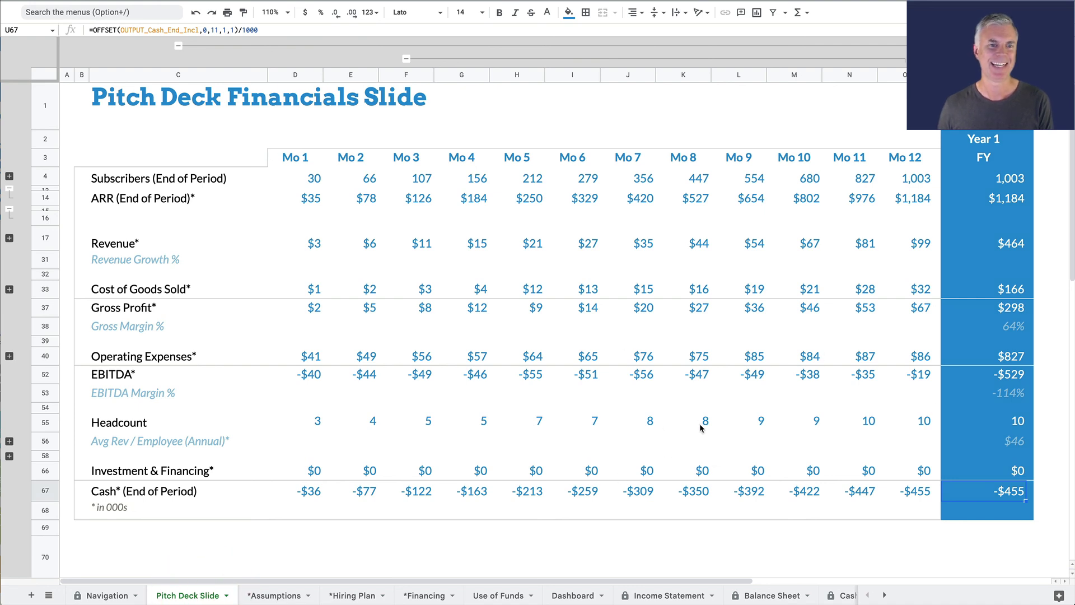